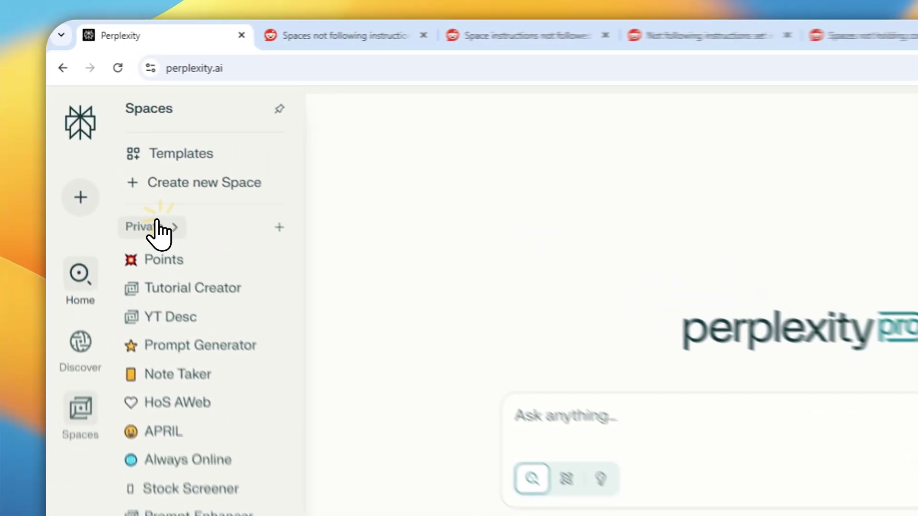
Open the My Spaces page, which lists Points, Tutorial Creator and Note Taker
{"action": "left_click", "coordinate": [108, 150]}
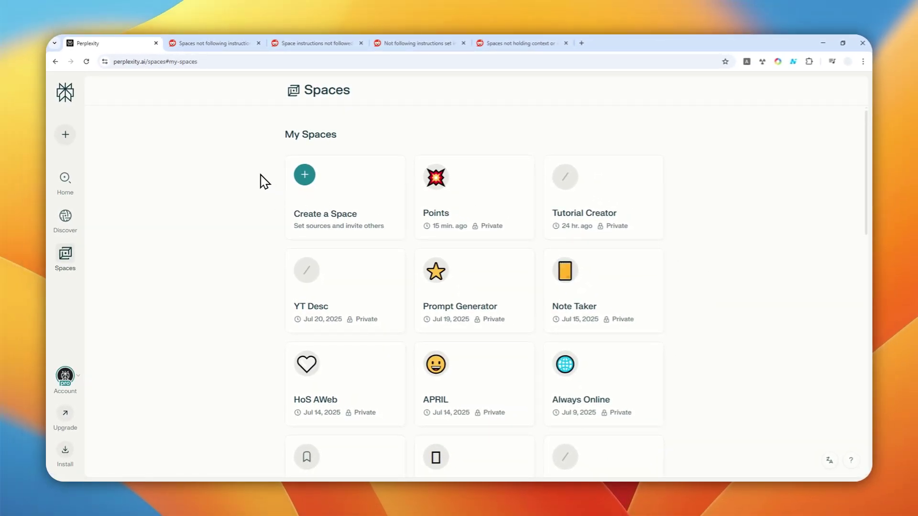
{"action": "left_click", "coordinate": [217, 44]}
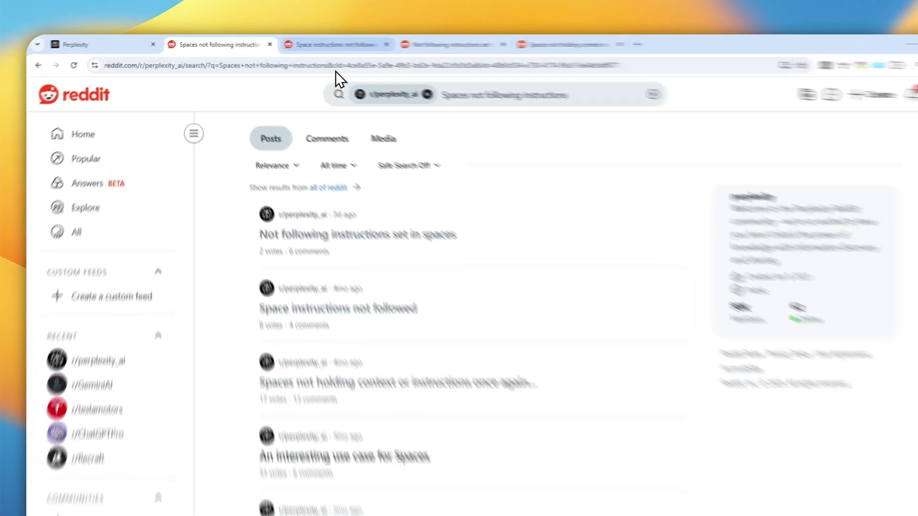
{"action": "left_click", "coordinate": [311, 43]}
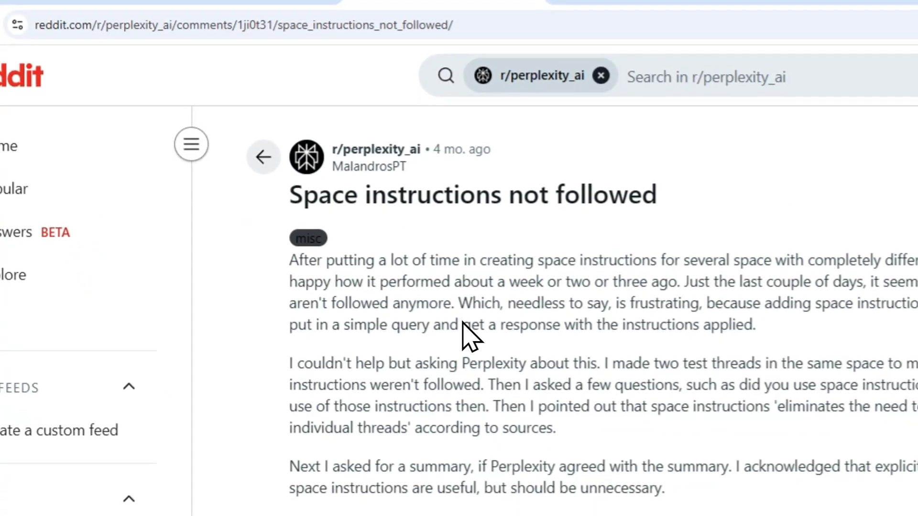
{"action": "scroll", "coordinate": [370, 247], "scroll_direction": "down", "scroll_amount": 4}
{"action": "scroll", "coordinate": [352, 242], "scroll_direction": "down", "scroll_amount": 1}
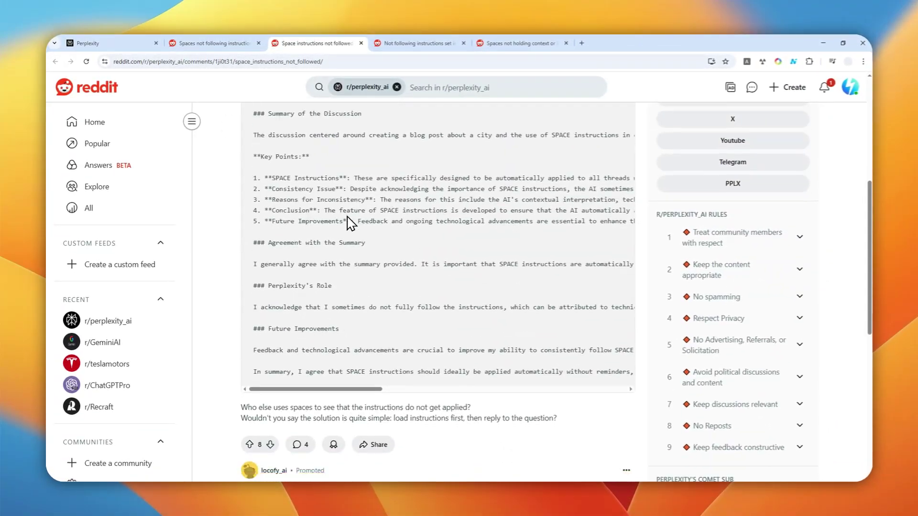
{"action": "scroll", "coordinate": [347, 221], "scroll_direction": "down", "scroll_amount": 3}
{"action": "scroll", "coordinate": [348, 219], "scroll_direction": "down", "scroll_amount": 1}
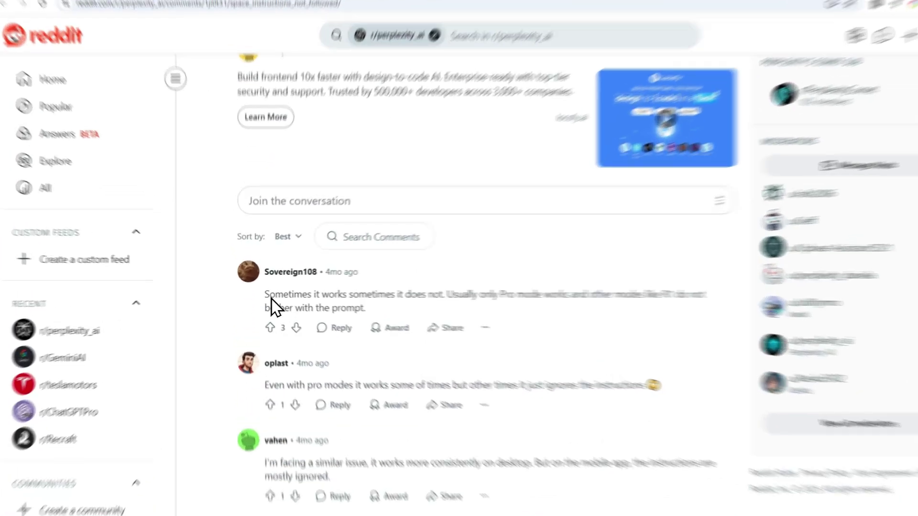
{"action": "left_click_drag", "start_coordinate": [267, 299], "coordinate": [457, 304]}
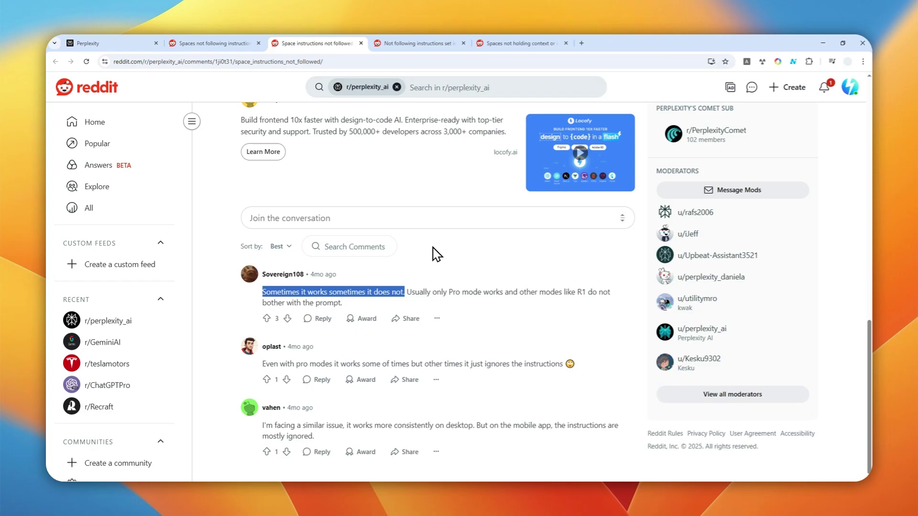
{"action": "scroll", "coordinate": [436, 252], "scroll_direction": "up", "scroll_amount": 3}
{"action": "scroll", "coordinate": [435, 253], "scroll_direction": "up", "scroll_amount": 1}
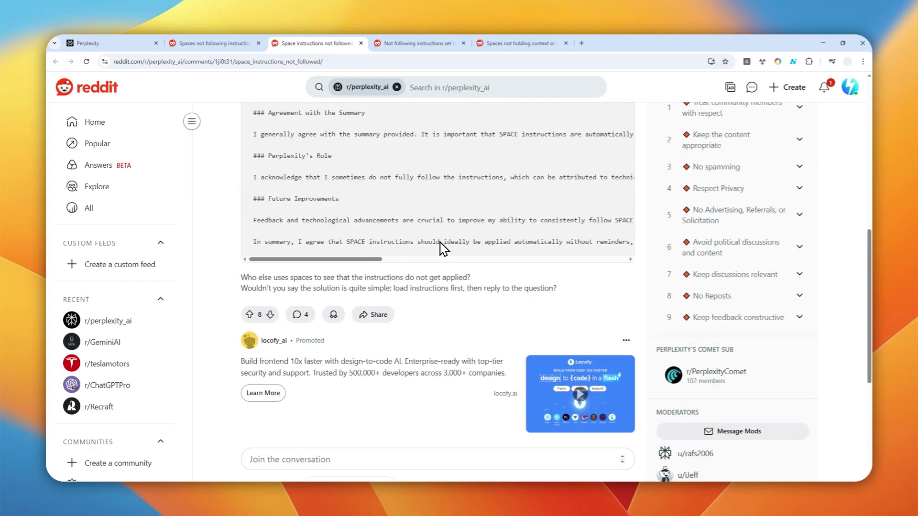
{"action": "scroll", "coordinate": [437, 251], "scroll_direction": "up", "scroll_amount": 3}
{"action": "scroll", "coordinate": [441, 248], "scroll_direction": "up", "scroll_amount": 2}
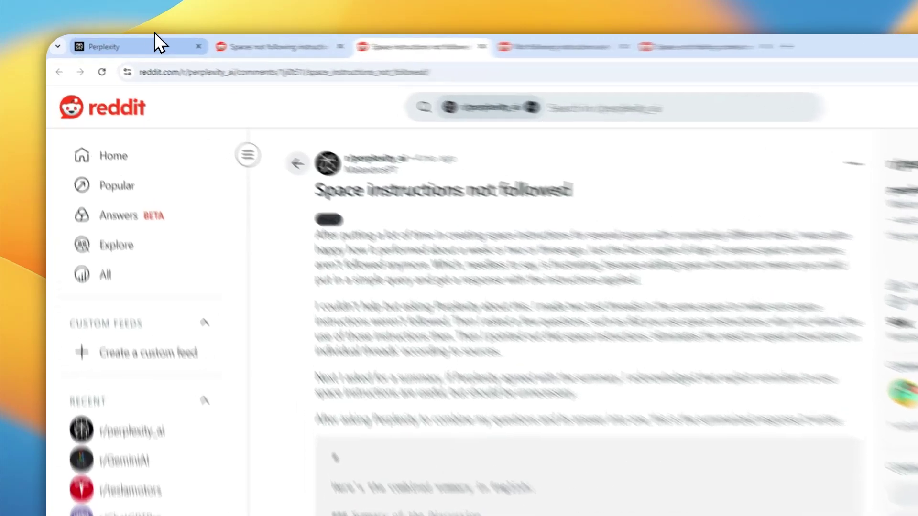
{"action": "left_click", "coordinate": [140, 43]}
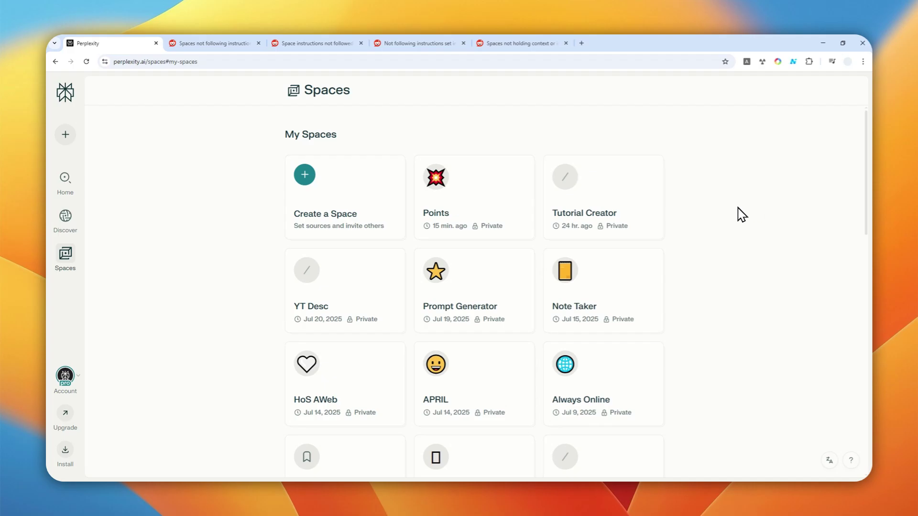
Create the Space 'Example space' with instructions to always answer in bullet list format
{"action": "left_click", "coordinate": [357, 216]}
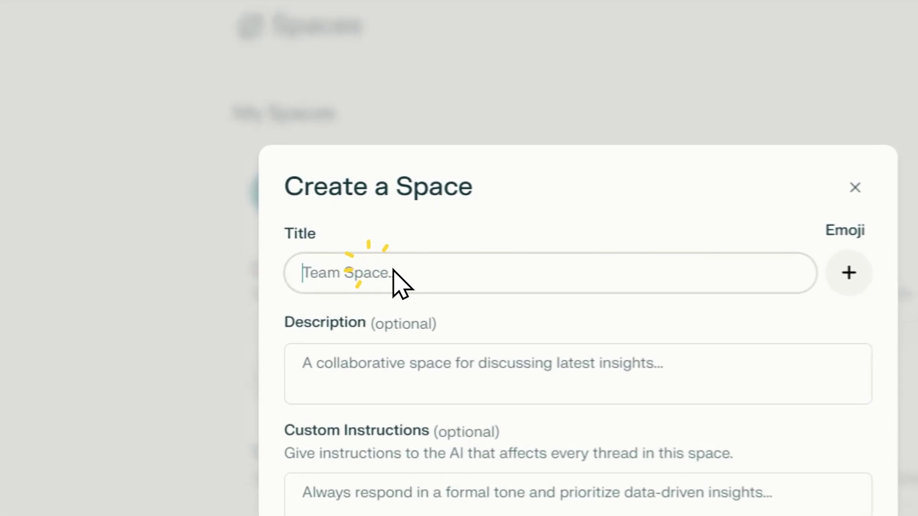
{"action": "type", "text": "Example s"}
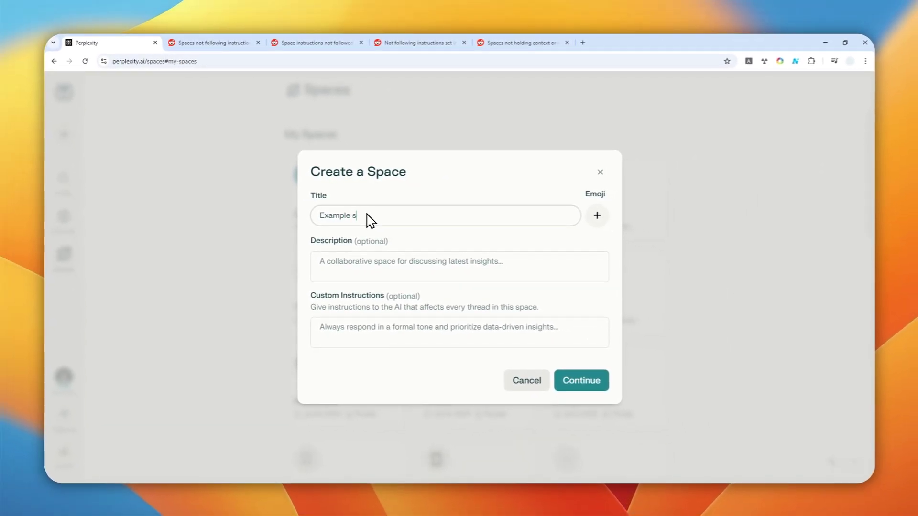
{"action": "type", "text": "pace"}
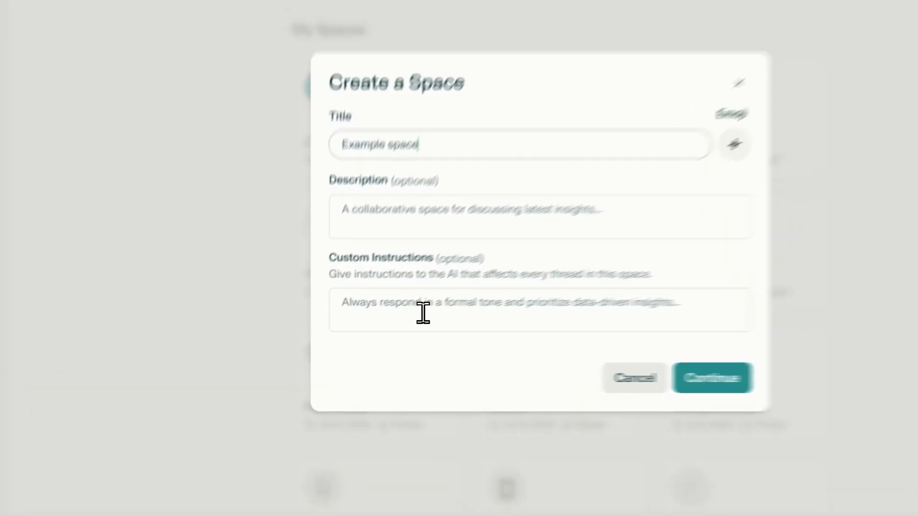
{"action": "left_click", "coordinate": [371, 336]}
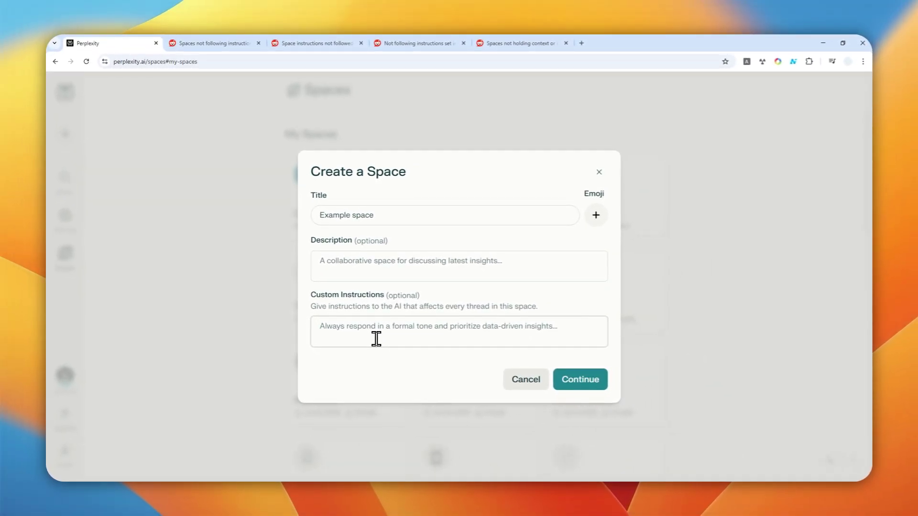
{"action": "type", "text": "A"}
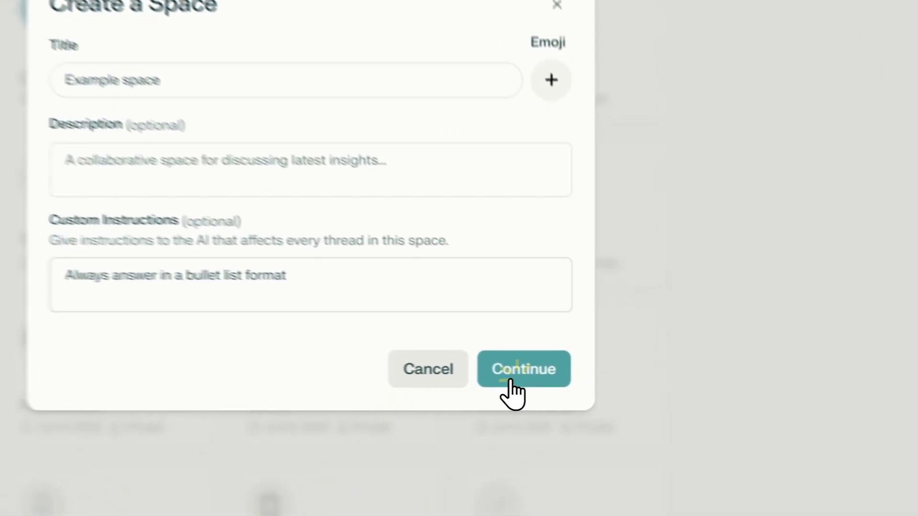
{"action": "left_click", "coordinate": [580, 379]}
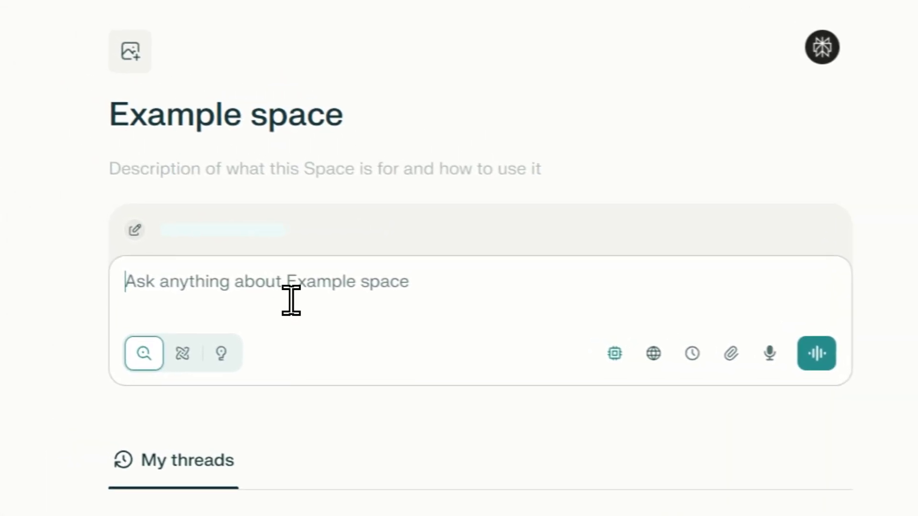
Ask 'Google Pixel 10' inside Example space
{"action": "left_click", "coordinate": [359, 273]}
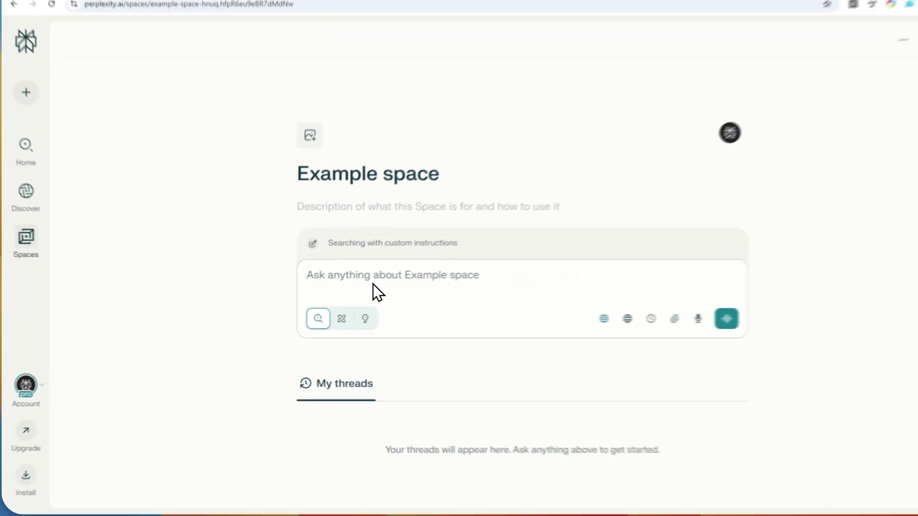
{"action": "type", "text": "Google P"}
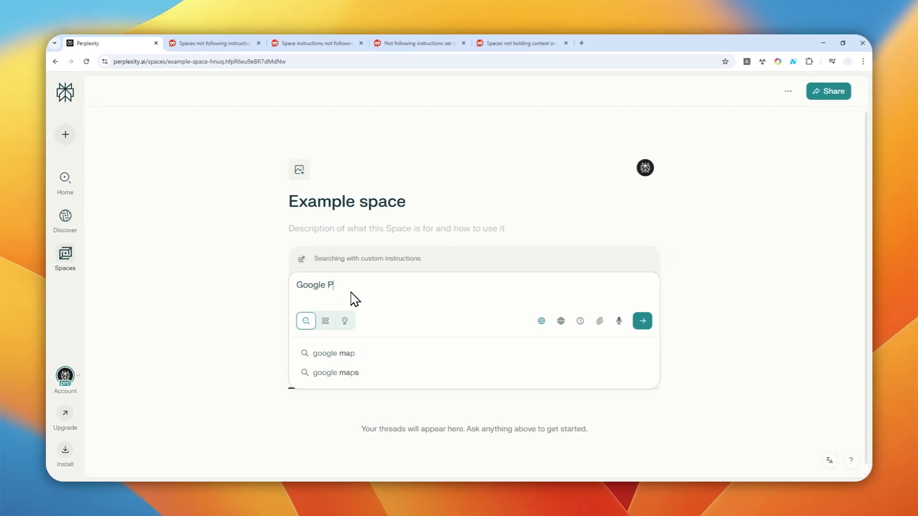
{"action": "type", "text": "ixel 10"}
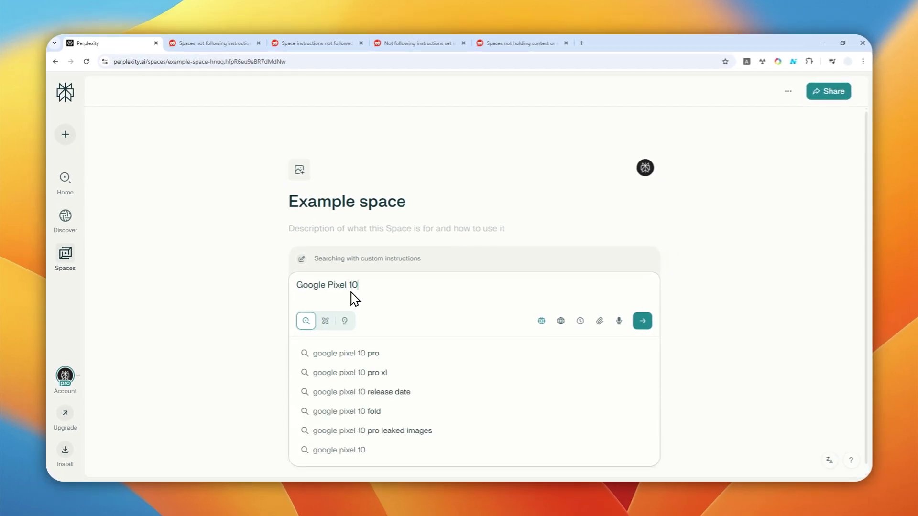
{"action": "key", "text": "ctrl+a"}
{"action": "key", "text": "BackSpace"}
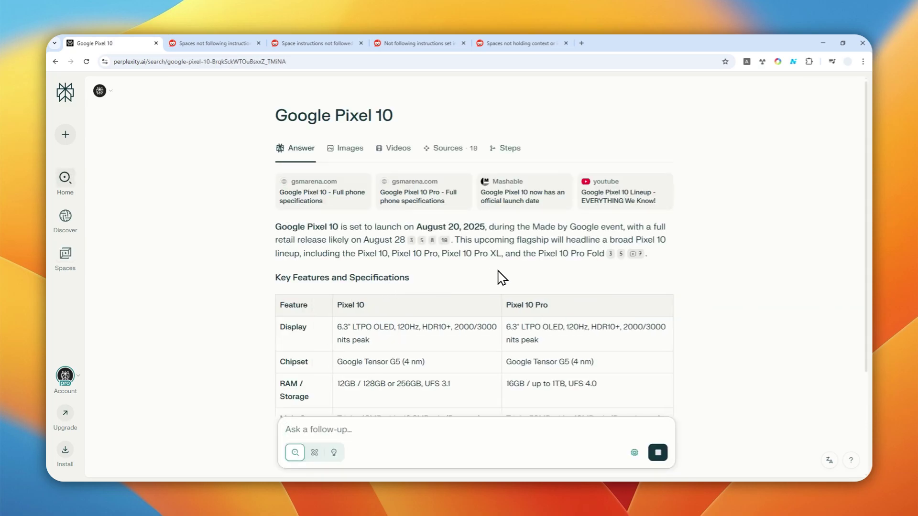
{"action": "scroll", "coordinate": [499, 272], "scroll_direction": "down", "scroll_amount": 3}
{"action": "scroll", "coordinate": [502, 267], "scroll_direction": "down", "scroll_amount": 1}
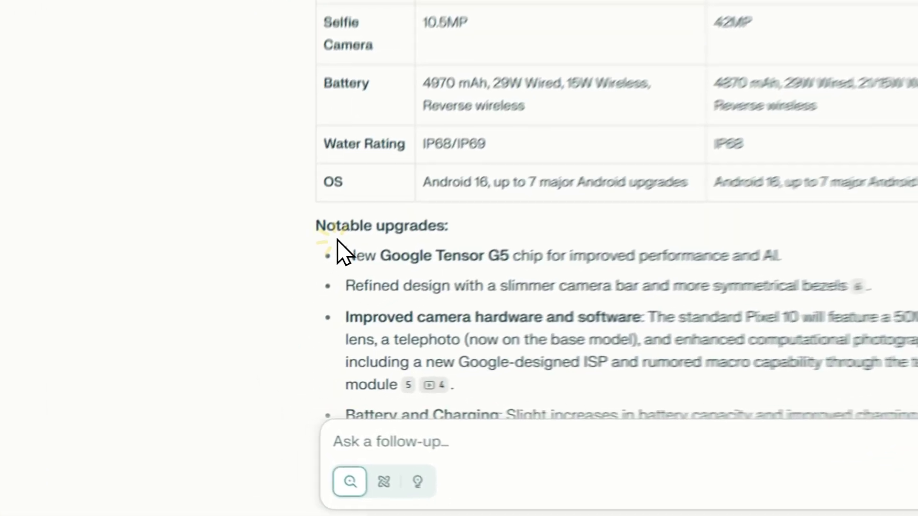
{"action": "left_click_drag", "start_coordinate": [284, 312], "coordinate": [393, 362]}
{"action": "scroll", "coordinate": [563, 301], "scroll_direction": "up", "scroll_amount": 1}
{"action": "scroll", "coordinate": [566, 287], "scroll_direction": "up", "scroll_amount": 5}
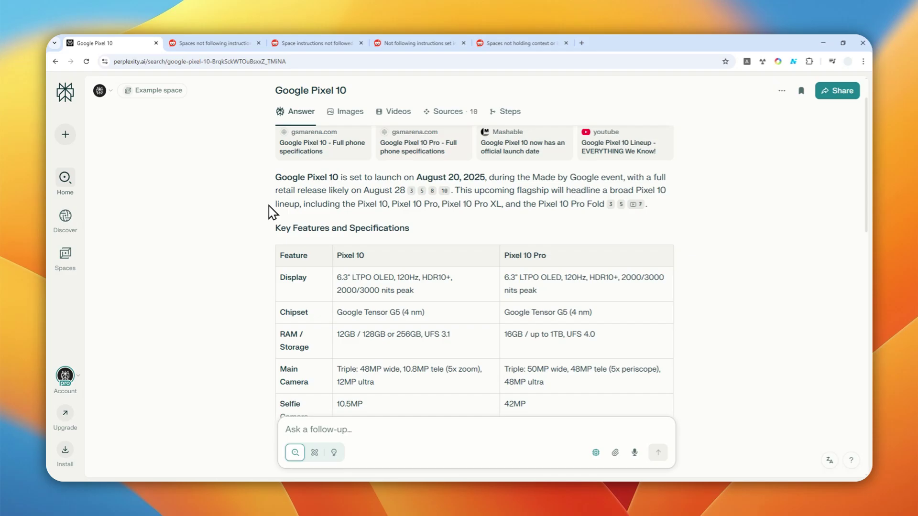
{"action": "scroll", "coordinate": [380, 252], "scroll_direction": "down", "scroll_amount": 2}
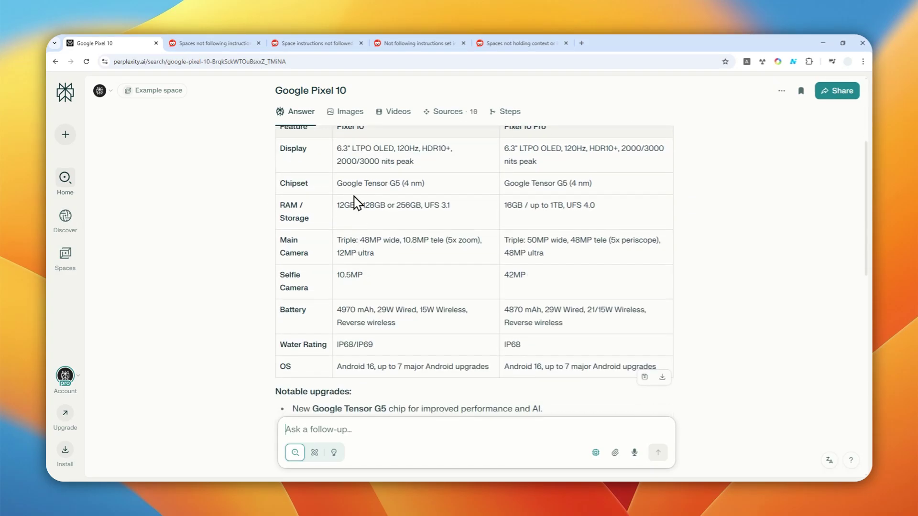
{"action": "scroll", "coordinate": [352, 201], "scroll_direction": "down", "scroll_amount": 2}
{"action": "scroll", "coordinate": [396, 253], "scroll_direction": "down", "scroll_amount": 3}
{"action": "scroll", "coordinate": [400, 256], "scroll_direction": "down", "scroll_amount": 1}
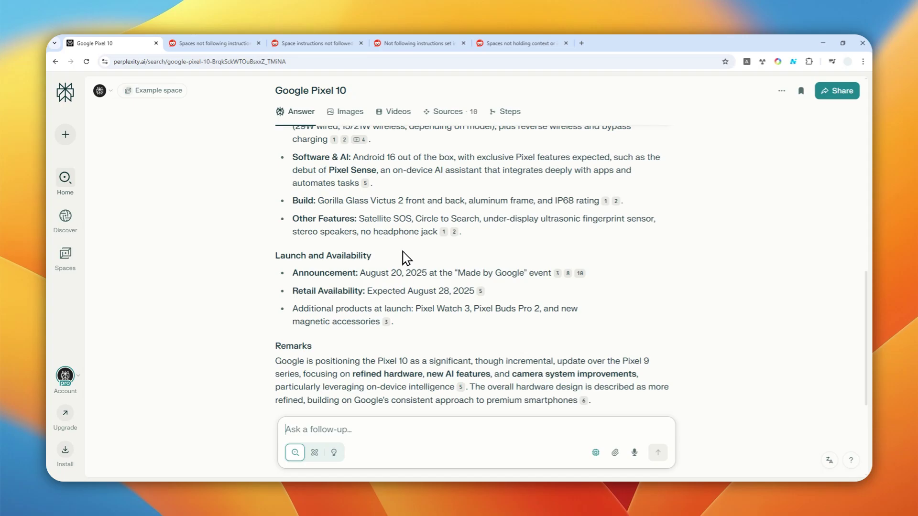
{"action": "scroll", "coordinate": [431, 261], "scroll_direction": "up", "scroll_amount": 4}
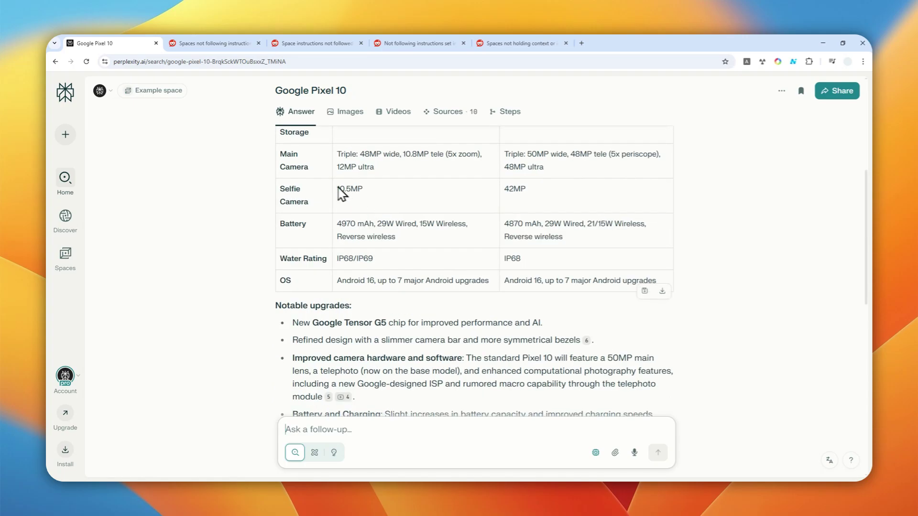
Add 'Add emojis into the list.' to Example space's answer instructions and save
{"action": "left_click", "coordinate": [154, 91]}
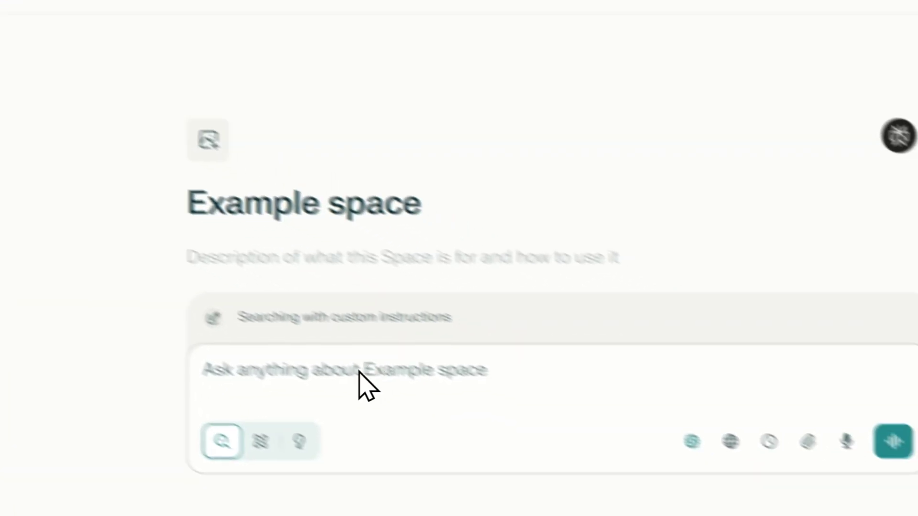
{"action": "left_click", "coordinate": [344, 317]}
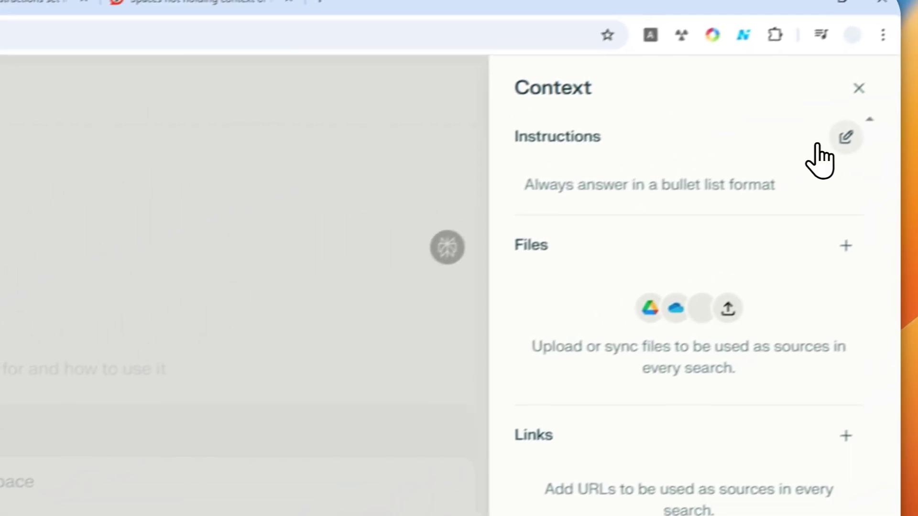
{"action": "left_click", "coordinate": [816, 146]}
{"action": "left_click", "coordinate": [272, 185]}
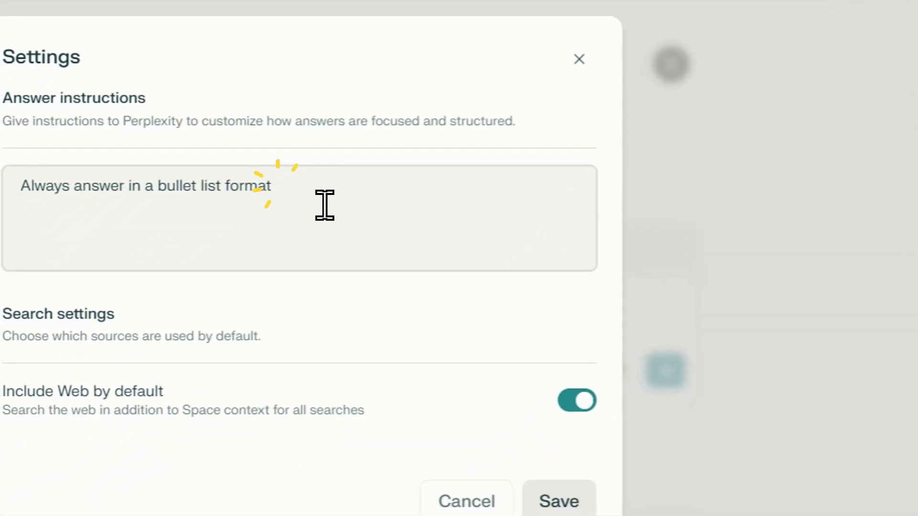
{"action": "type", "text": ". Add emojis into the list."}
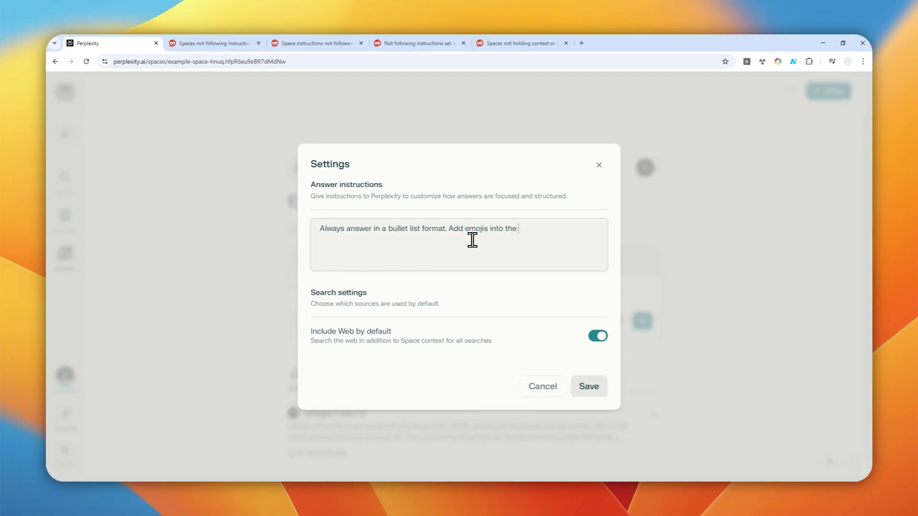
{"action": "left_click", "coordinate": [588, 386]}
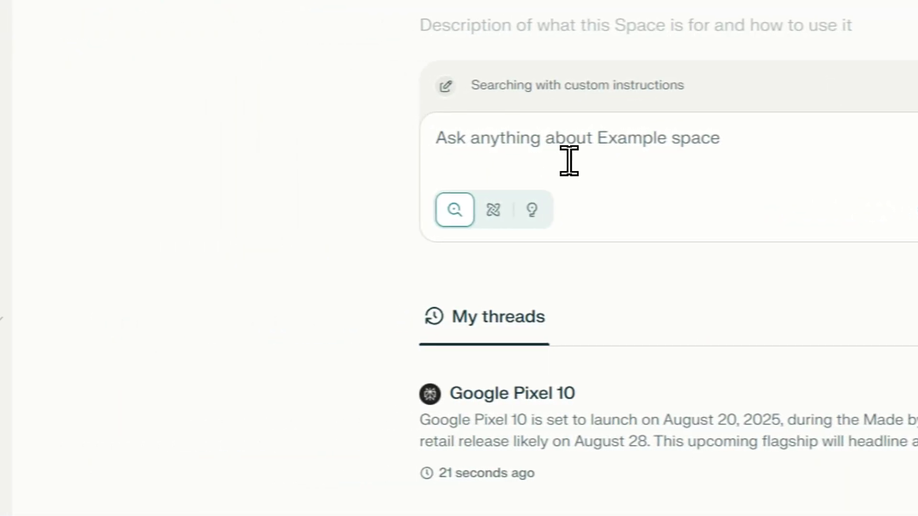
Ask Example space about 'Google Pixel 10' again, dismissing the search suggestions
{"action": "left_click", "coordinate": [488, 164]}
{"action": "type", "text": "Google Pix"}
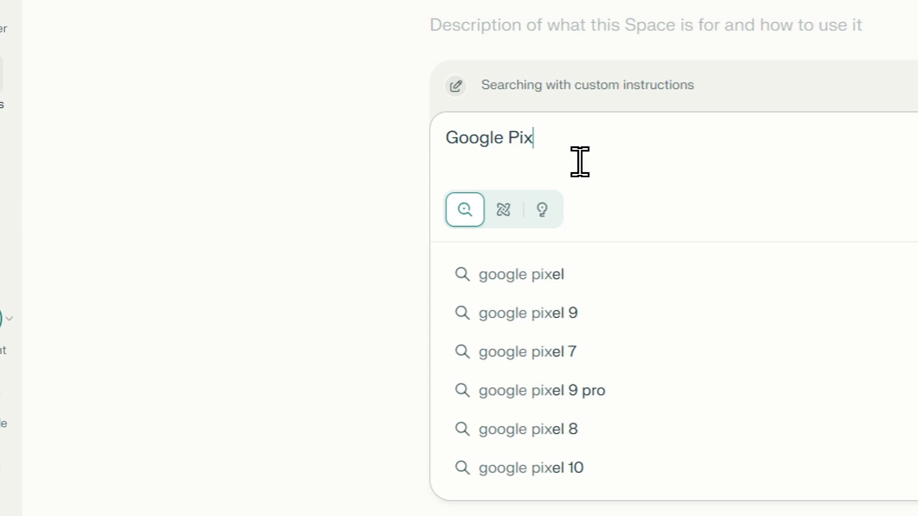
{"action": "type", "text": "el 10"}
{"action": "left_click", "coordinate": [297, 256]}
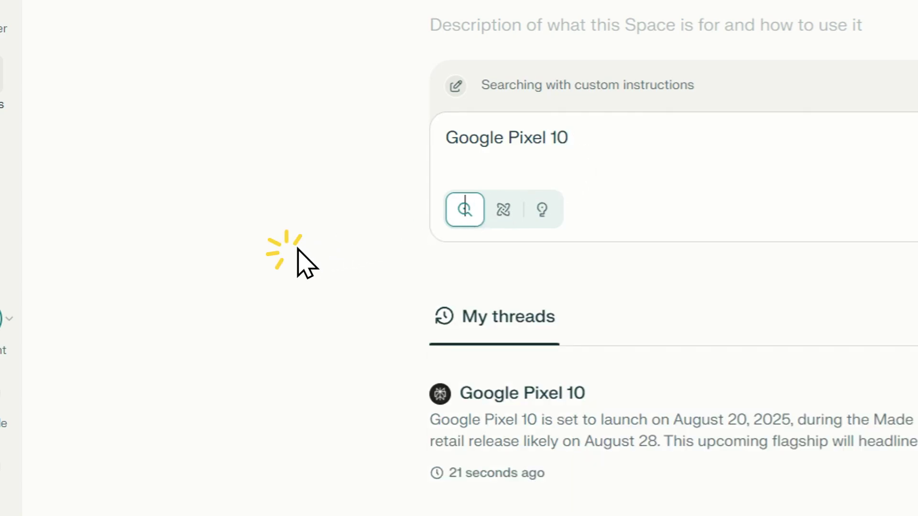
{"action": "left_click", "coordinate": [635, 173]}
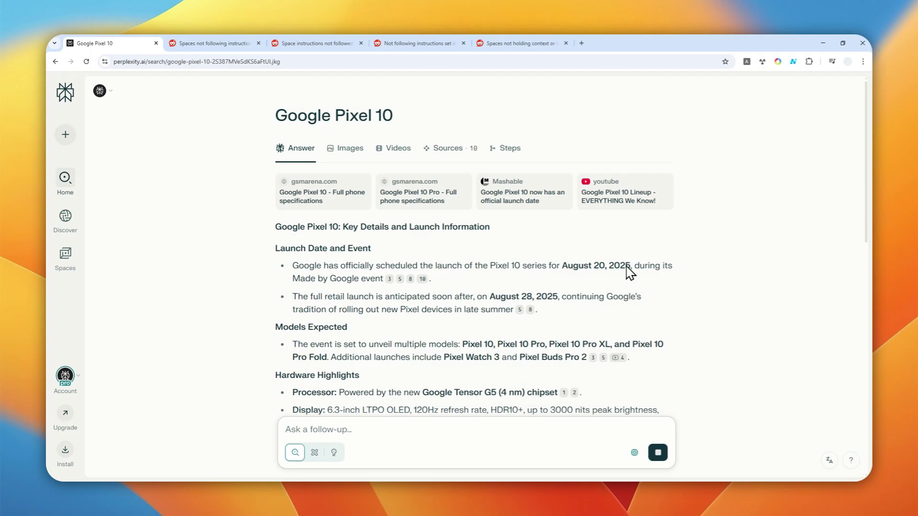
{"action": "scroll", "coordinate": [628, 271], "scroll_direction": "down", "scroll_amount": 3}
{"action": "scroll", "coordinate": [630, 251], "scroll_direction": "down", "scroll_amount": 4}
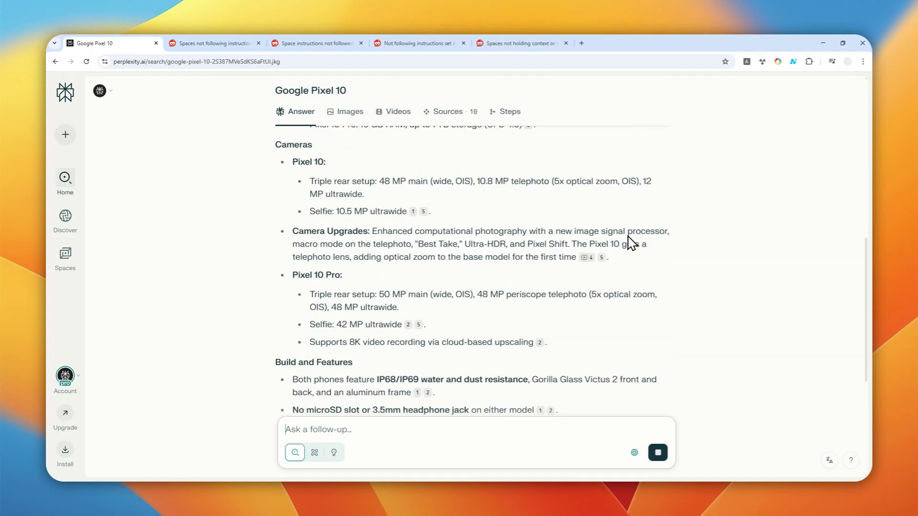
{"action": "scroll", "coordinate": [628, 239], "scroll_direction": "down", "scroll_amount": 4}
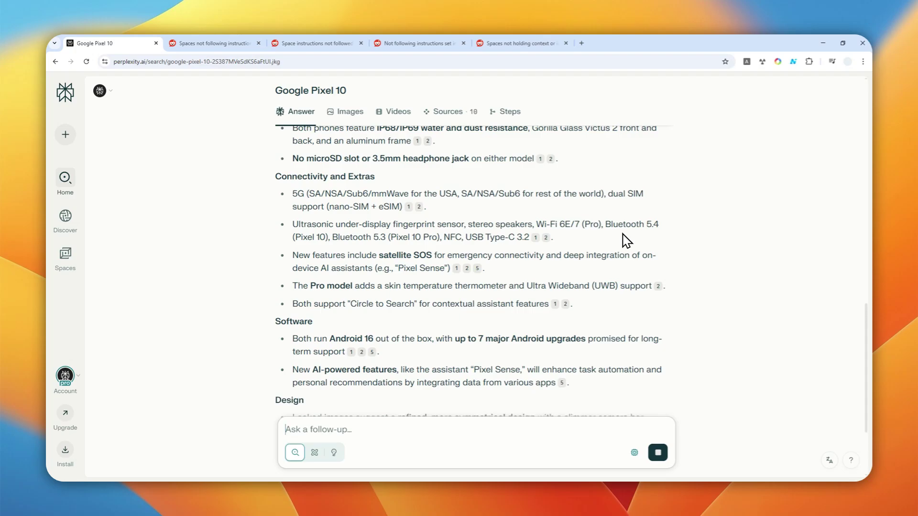
{"action": "scroll", "coordinate": [614, 244], "scroll_direction": "down", "scroll_amount": 3}
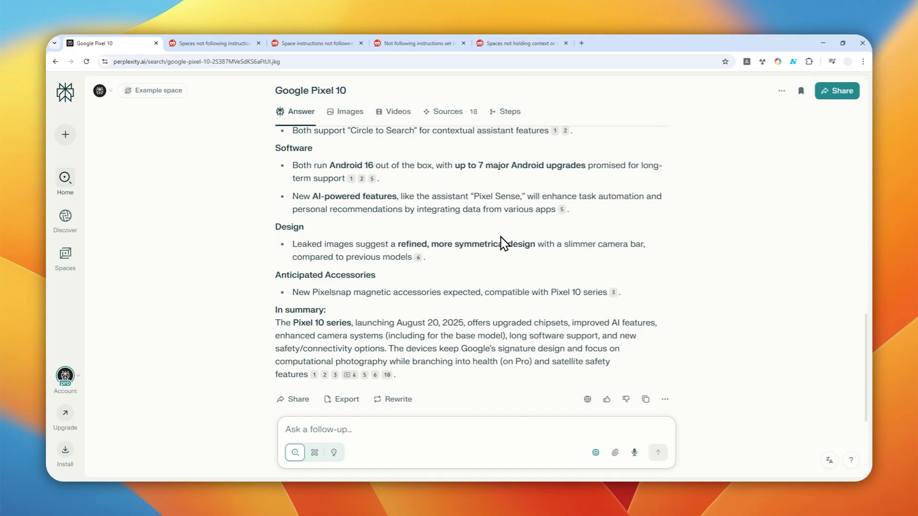
Reopen Example space and save its bullet-list-with-emojis custom instructions
{"action": "left_click", "coordinate": [161, 92]}
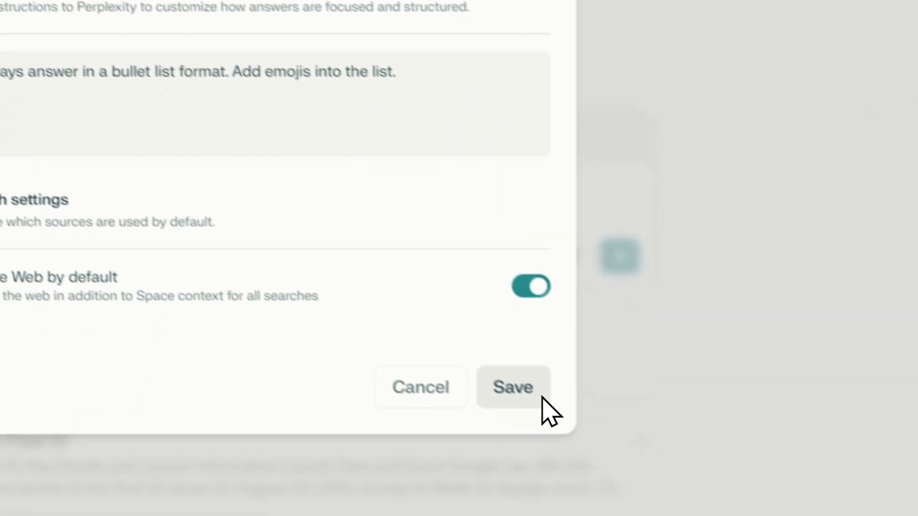
{"action": "left_click", "coordinate": [541, 396]}
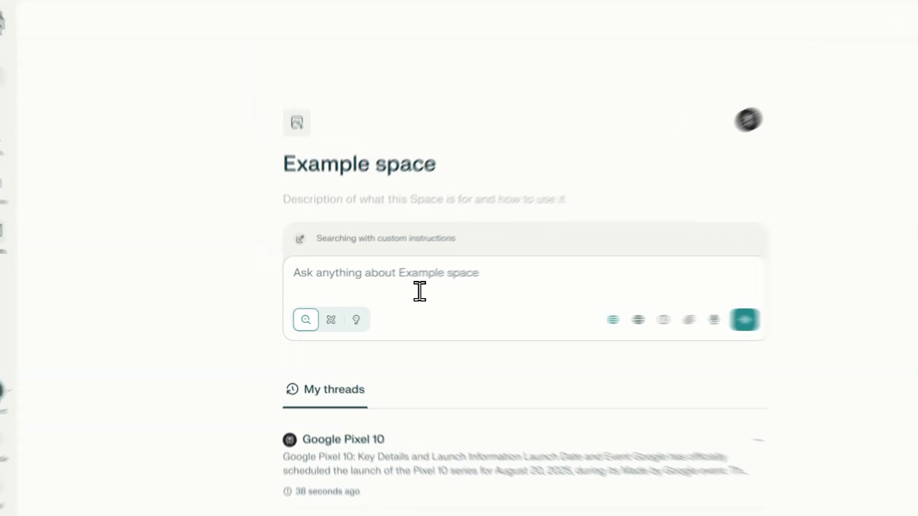
Re-ask 'Google Pixel 10', review the answer ending in a specs table, then reopen Example space
{"action": "left_click", "coordinate": [383, 299]}
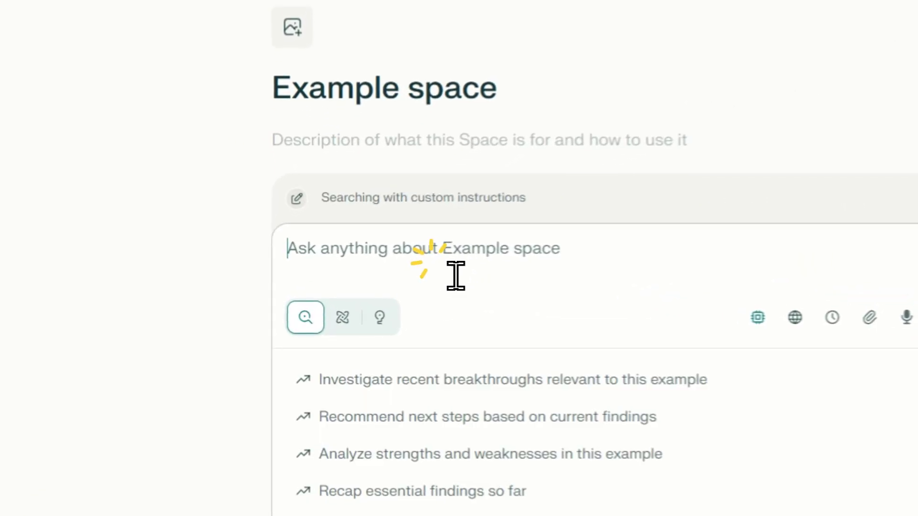
{"action": "type", "text": "Go"}
{"action": "type", "text": "ogle "}
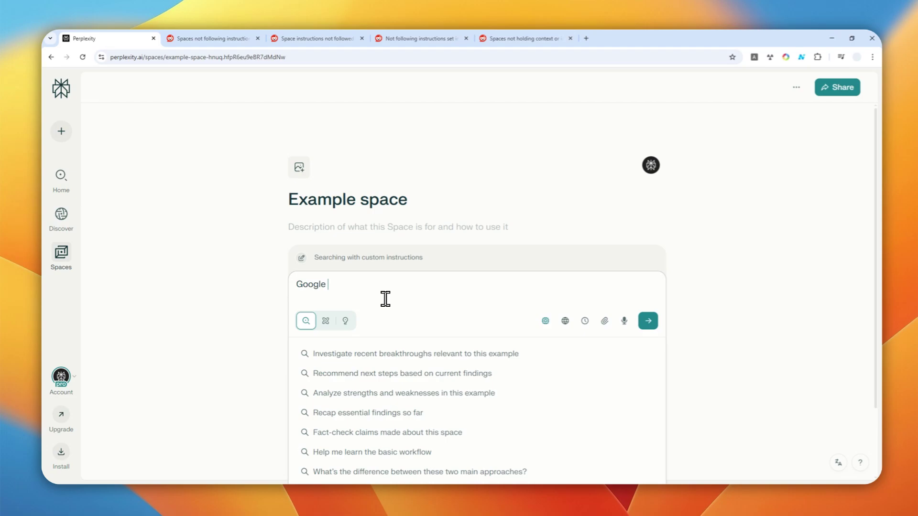
{"action": "type", "text": "Pixel 10"}
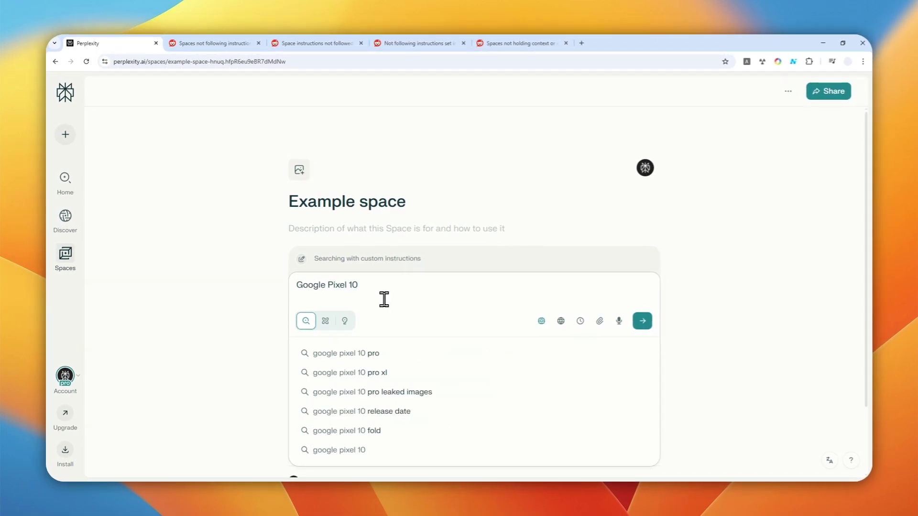
{"action": "key", "text": "ctrl+a"}
{"action": "key", "text": "BackSpace"}
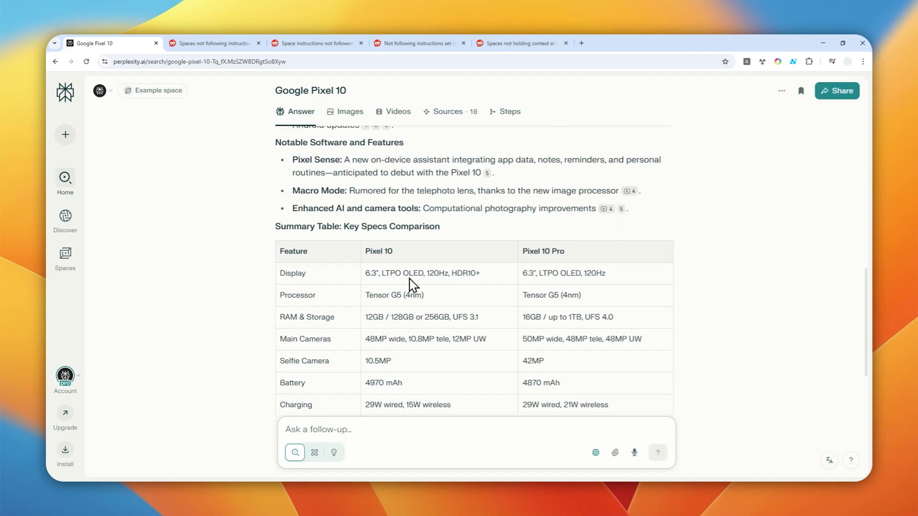
{"action": "left_click", "coordinate": [161, 91]}
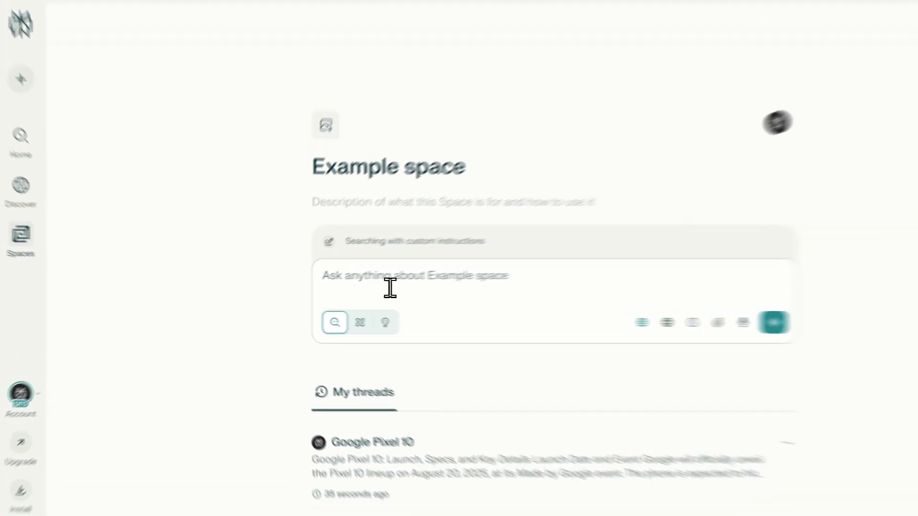
Enter a 'Google Pixel 10' question, choose Claude 4.0 Sonnet as the model, and send it
{"action": "left_click", "coordinate": [347, 294]}
{"action": "type", "text": "Google "}
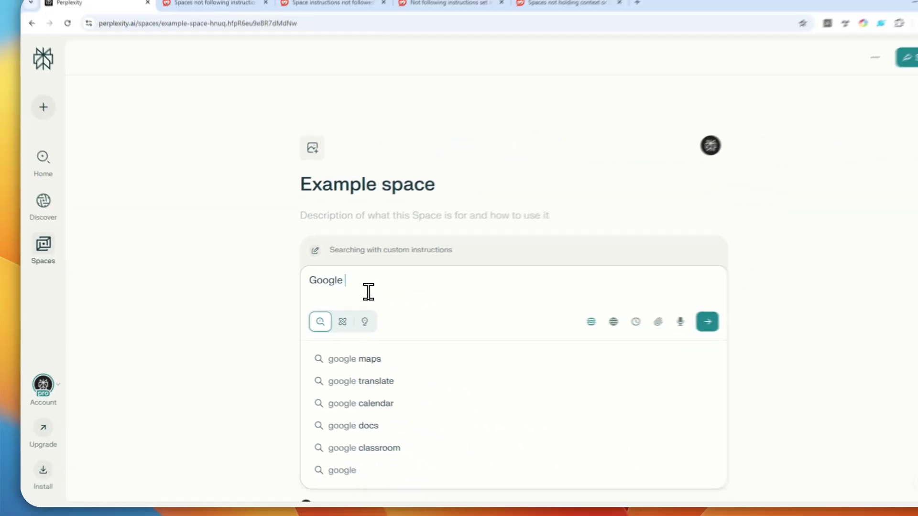
{"action": "type", "text": "Pixel 10"}
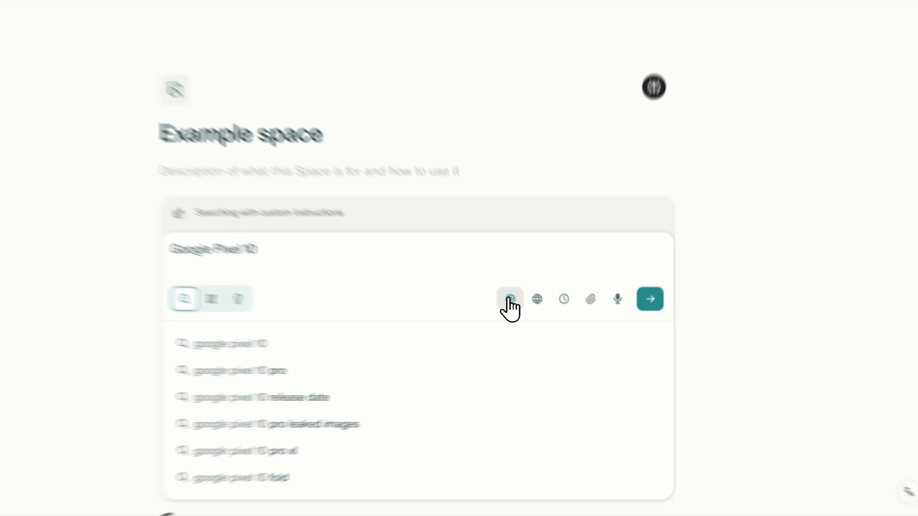
{"action": "left_click", "coordinate": [541, 321]}
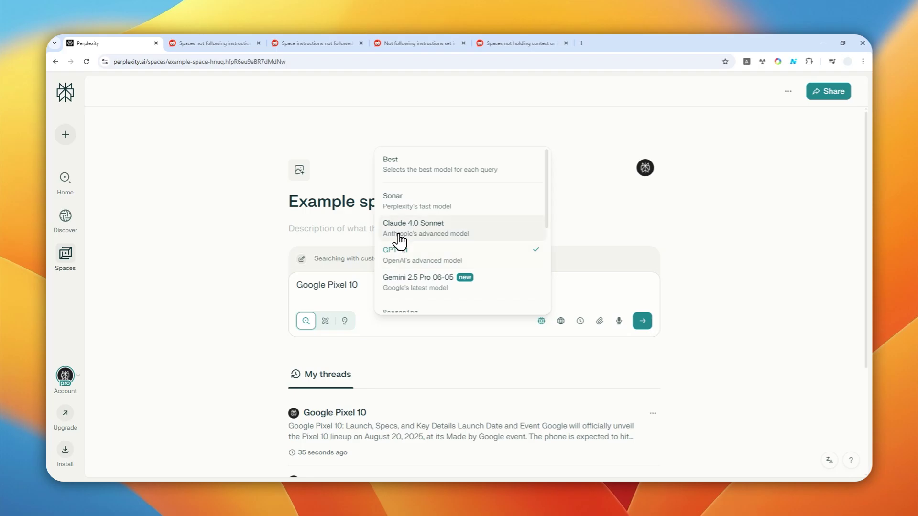
{"action": "left_click", "coordinate": [399, 241]}
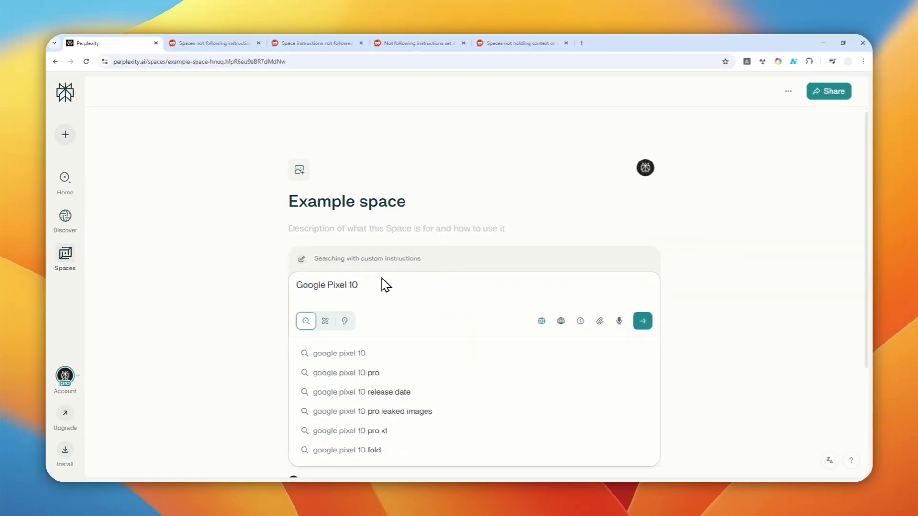
{"action": "left_click", "coordinate": [642, 321]}
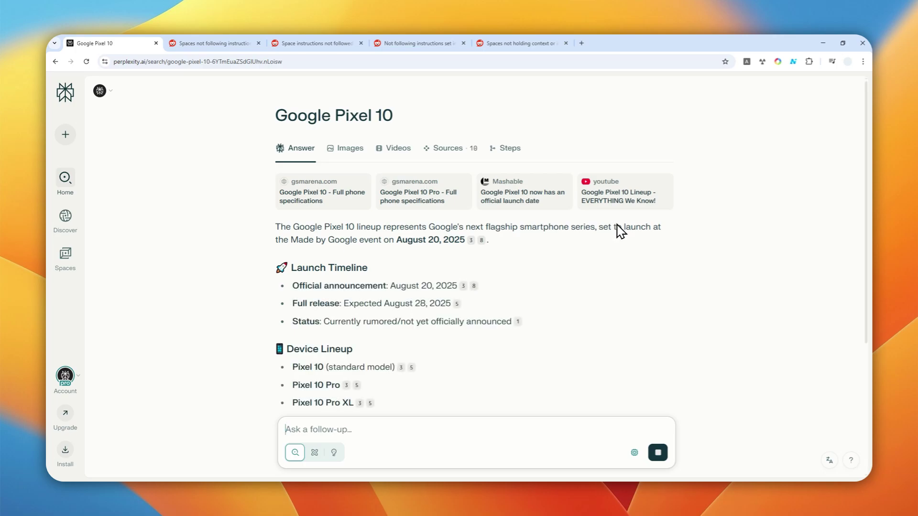
{"action": "scroll", "coordinate": [401, 254], "scroll_direction": "down", "scroll_amount": 1}
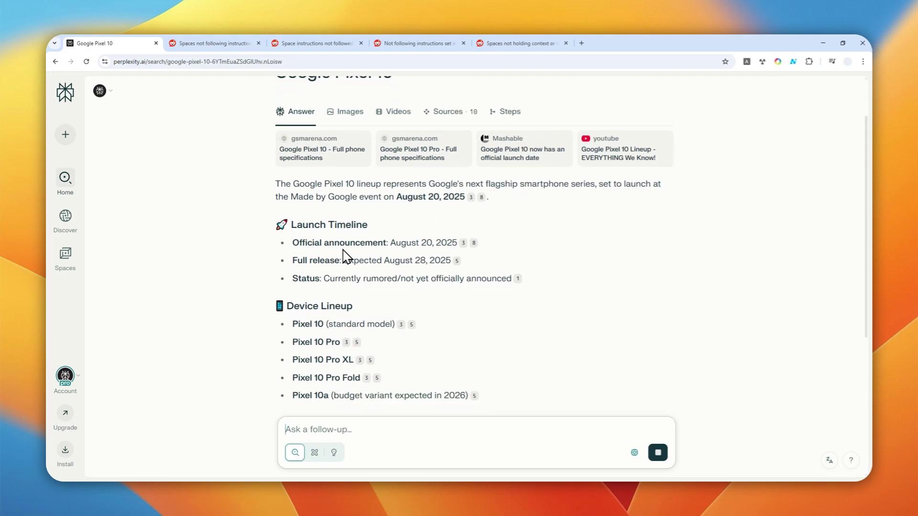
{"action": "scroll", "coordinate": [375, 225], "scroll_direction": "down", "scroll_amount": 1}
{"action": "scroll", "coordinate": [313, 243], "scroll_direction": "down", "scroll_amount": 1}
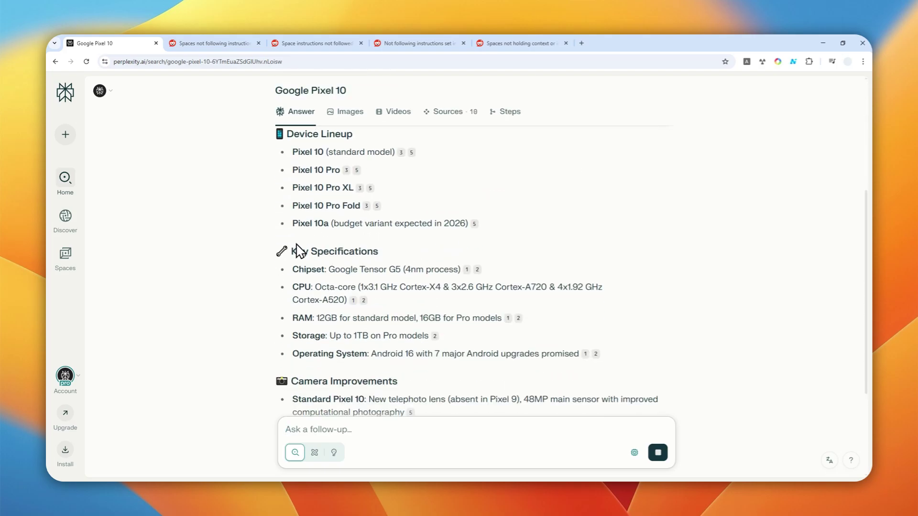
{"action": "scroll", "coordinate": [351, 253], "scroll_direction": "down", "scroll_amount": 2}
{"action": "scroll", "coordinate": [366, 256], "scroll_direction": "up", "scroll_amount": 3}
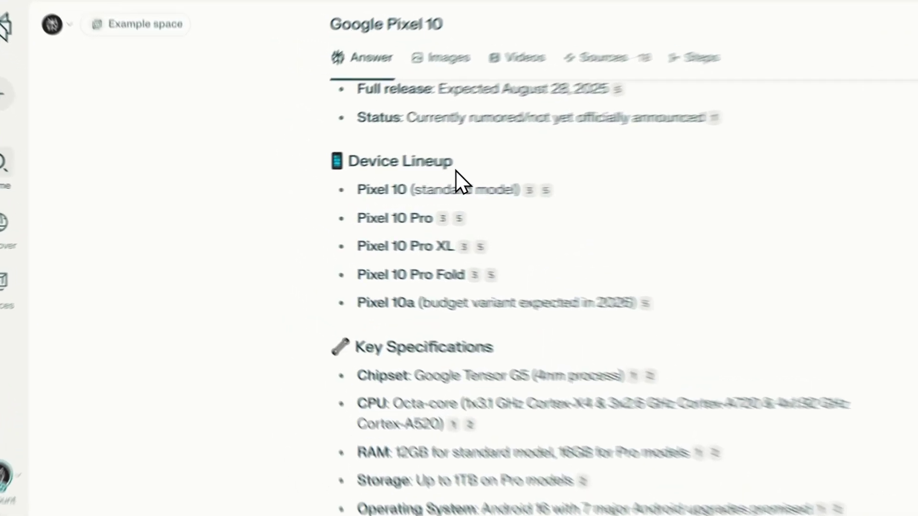
{"action": "left_click_drag", "start_coordinate": [353, 179], "coordinate": [279, 179]}
{"action": "scroll", "coordinate": [358, 273], "scroll_direction": "down", "scroll_amount": 3}
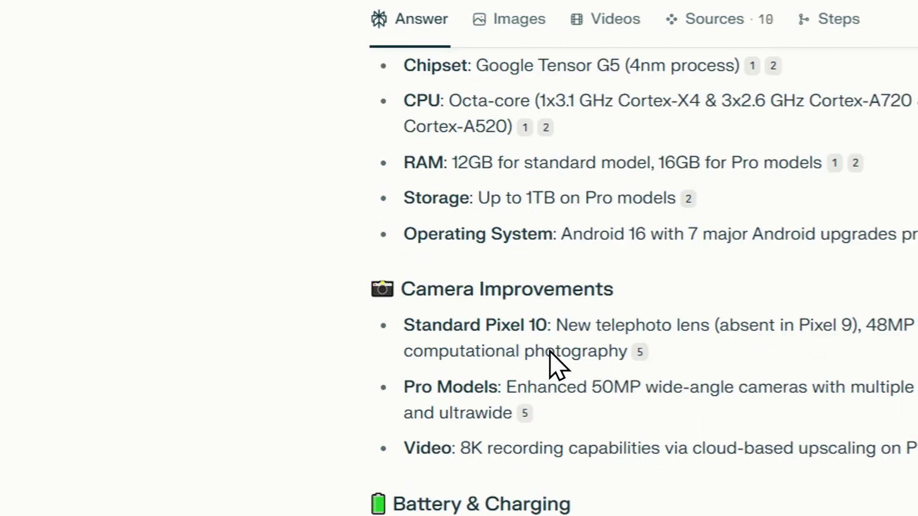
{"action": "scroll", "coordinate": [552, 363], "scroll_direction": "down", "scroll_amount": 1}
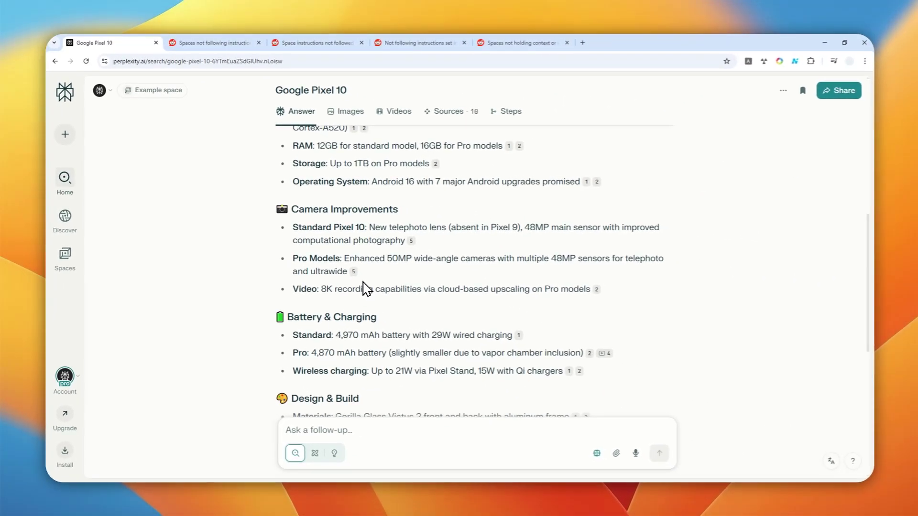
{"action": "scroll", "coordinate": [380, 273], "scroll_direction": "down", "scroll_amount": 3}
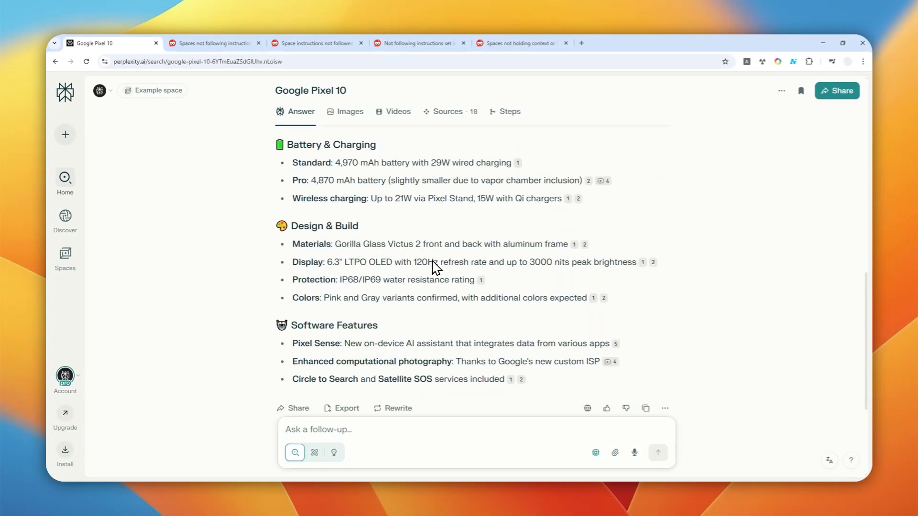
{"action": "scroll", "coordinate": [432, 267], "scroll_direction": "up", "scroll_amount": 5}
{"action": "scroll", "coordinate": [430, 277], "scroll_direction": "up", "scroll_amount": 5}
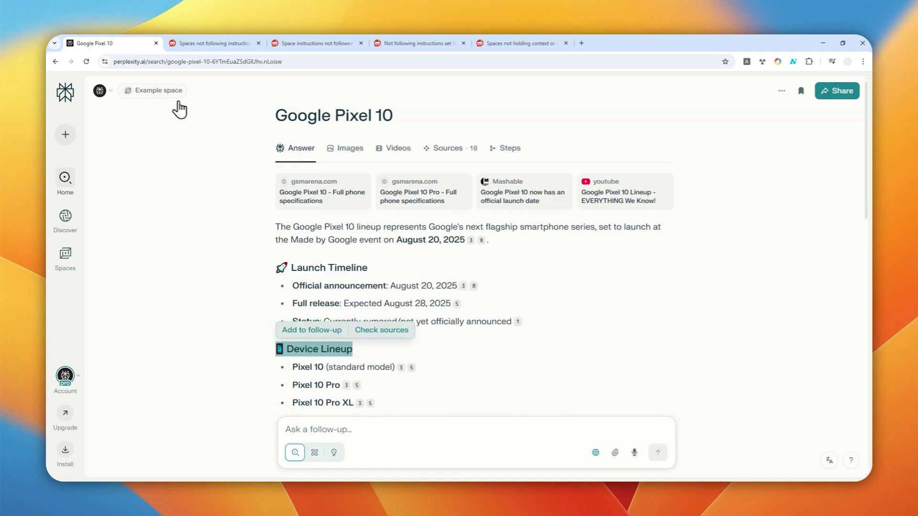
Go back to the Example space page after the emoji-headed Claude answer finishes
{"action": "left_click", "coordinate": [147, 92]}
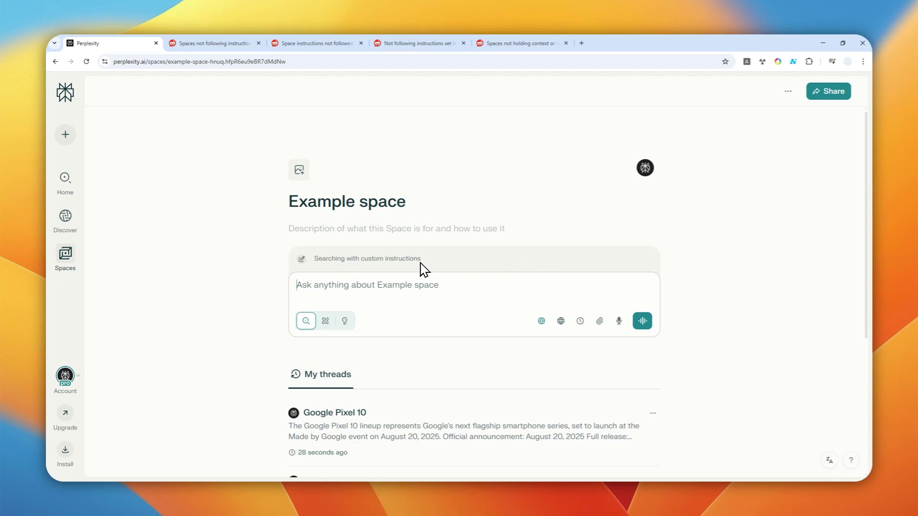
Switch the answer model to GPT-4.1, then show the r/perplexity_ai 'Spaces not following instructions' results
{"action": "left_click", "coordinate": [542, 319]}
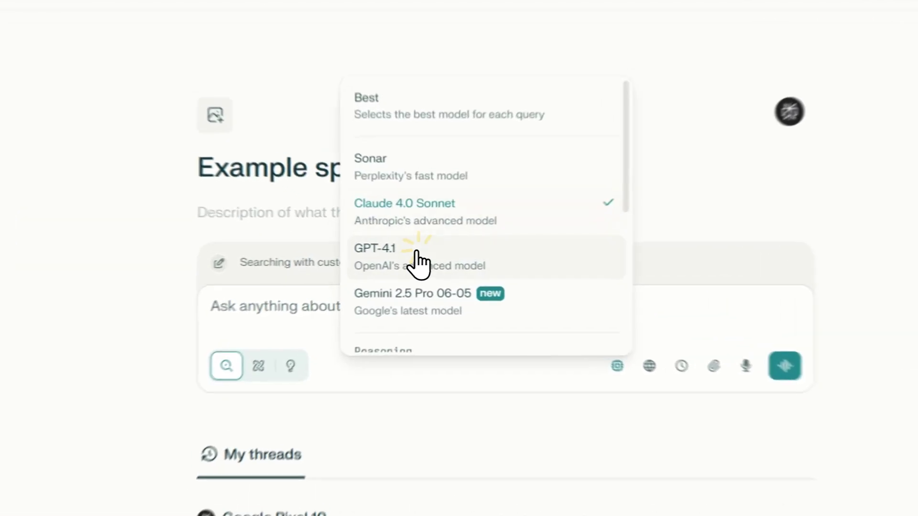
{"action": "left_click", "coordinate": [439, 252]}
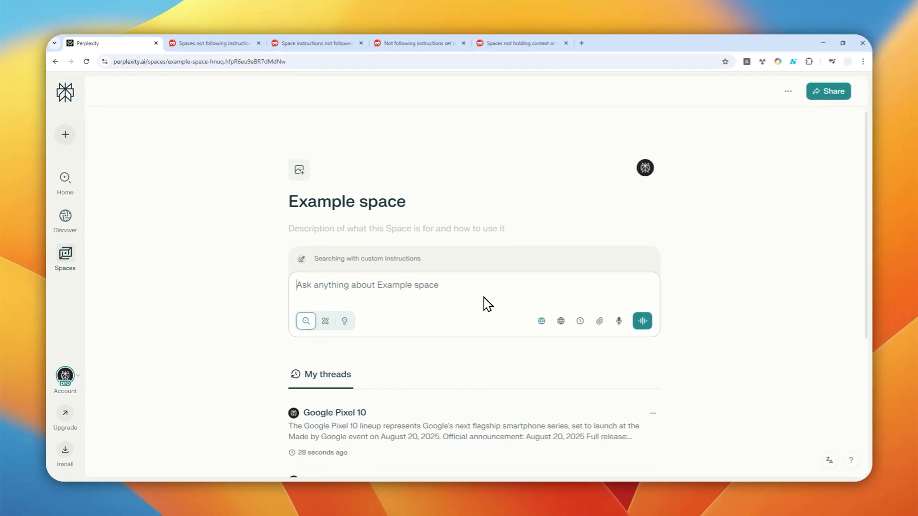
{"action": "left_click", "coordinate": [215, 43]}
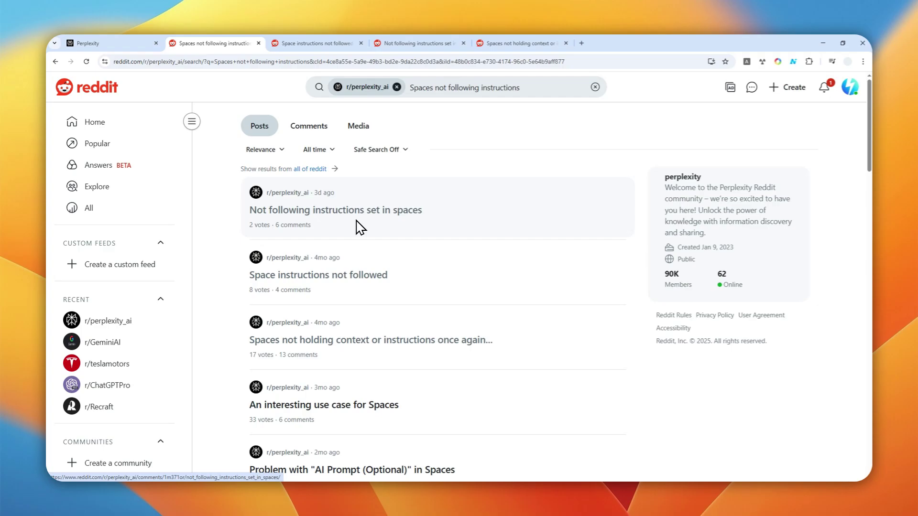
Switch from the Reddit results back to the Perplexity Example space tab
{"action": "left_click", "coordinate": [143, 41]}
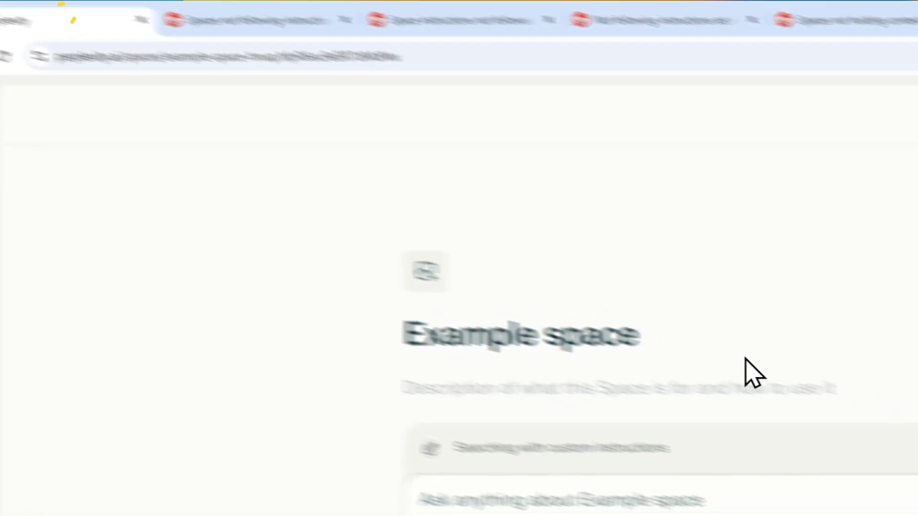